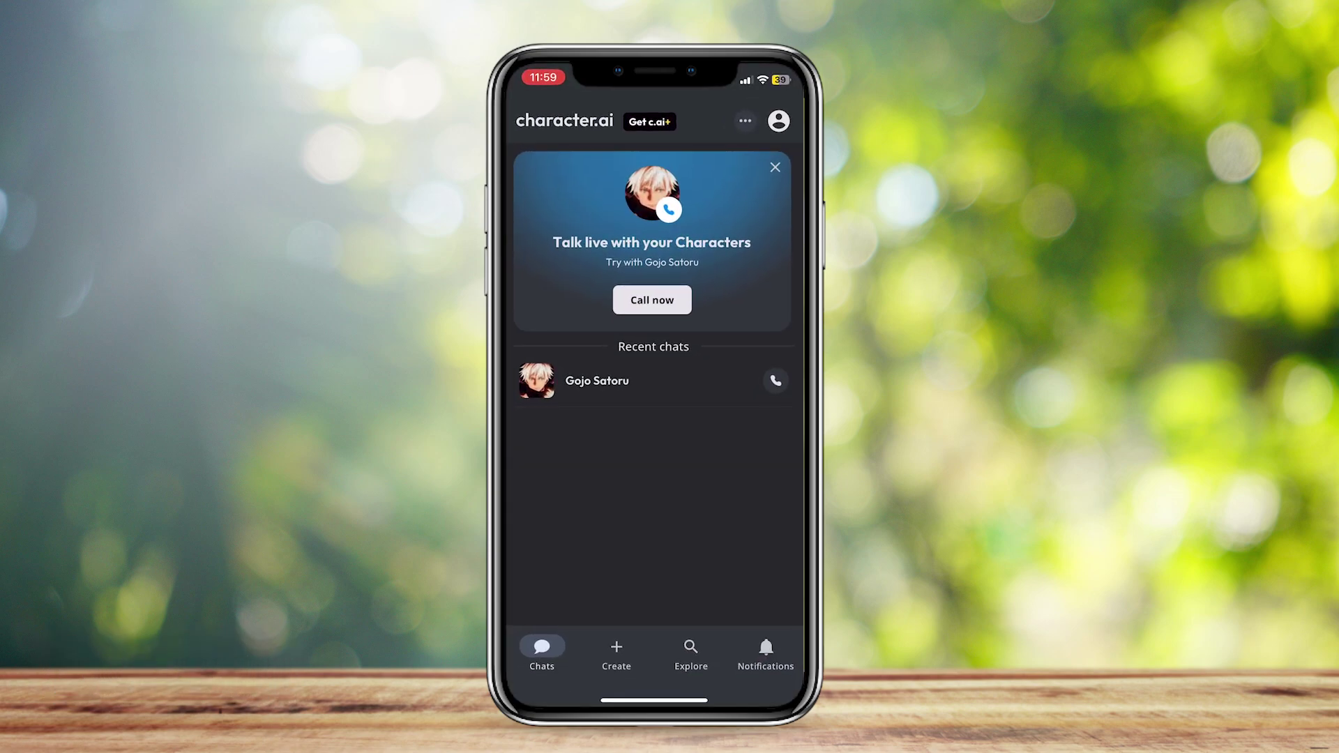
# - Open the Gojo Satoru conversation from the Recent chats list
pyautogui.click(596, 382)
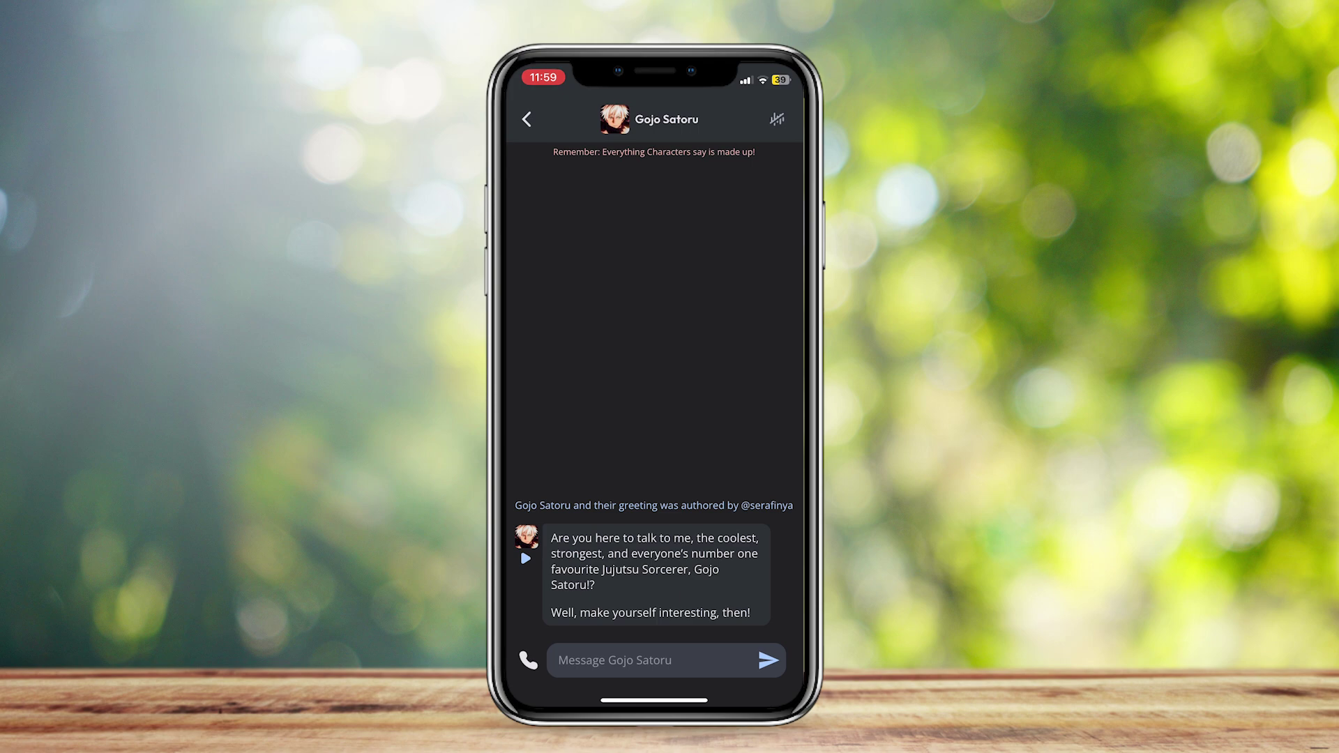
# - Bring up Gojo Satoru's character options sheet from the chat header
pyautogui.click(777, 118)
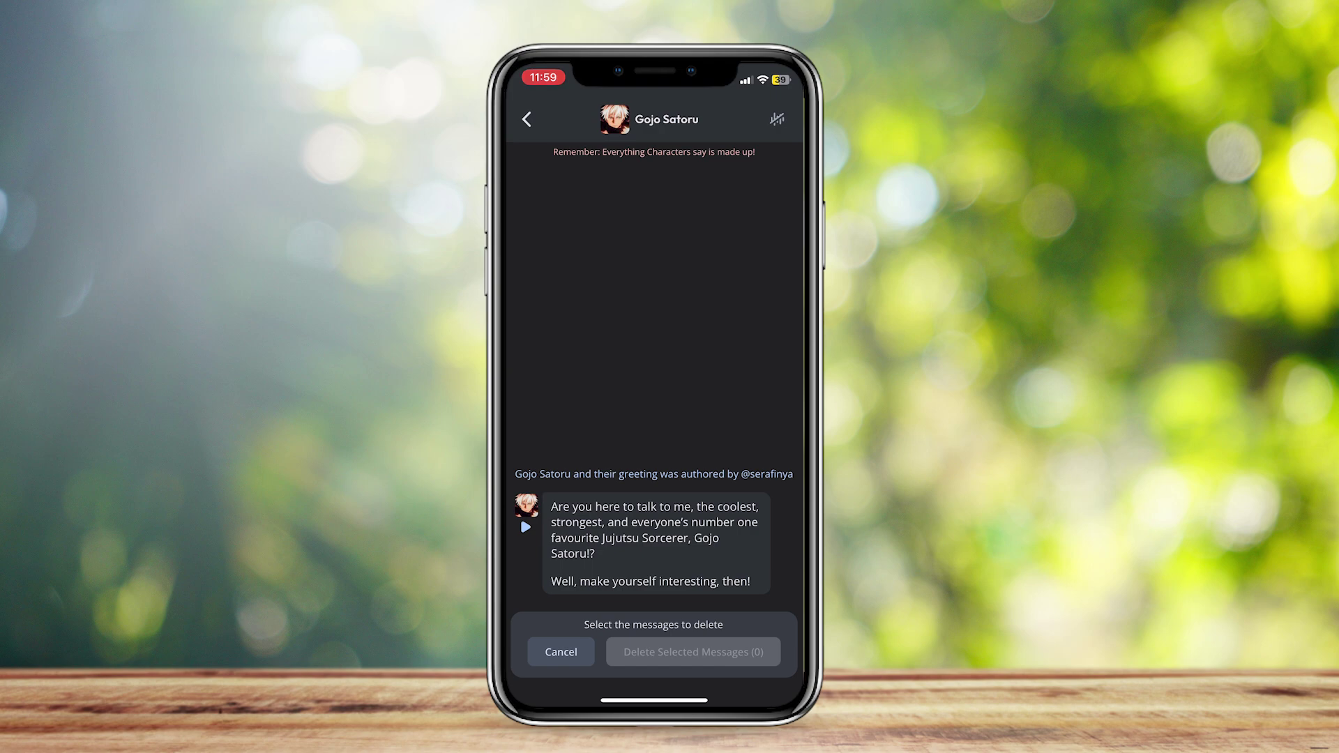
# - Cancel message deletion and start a brand-new chat with Gojo Satoru
pyautogui.click(561, 652)
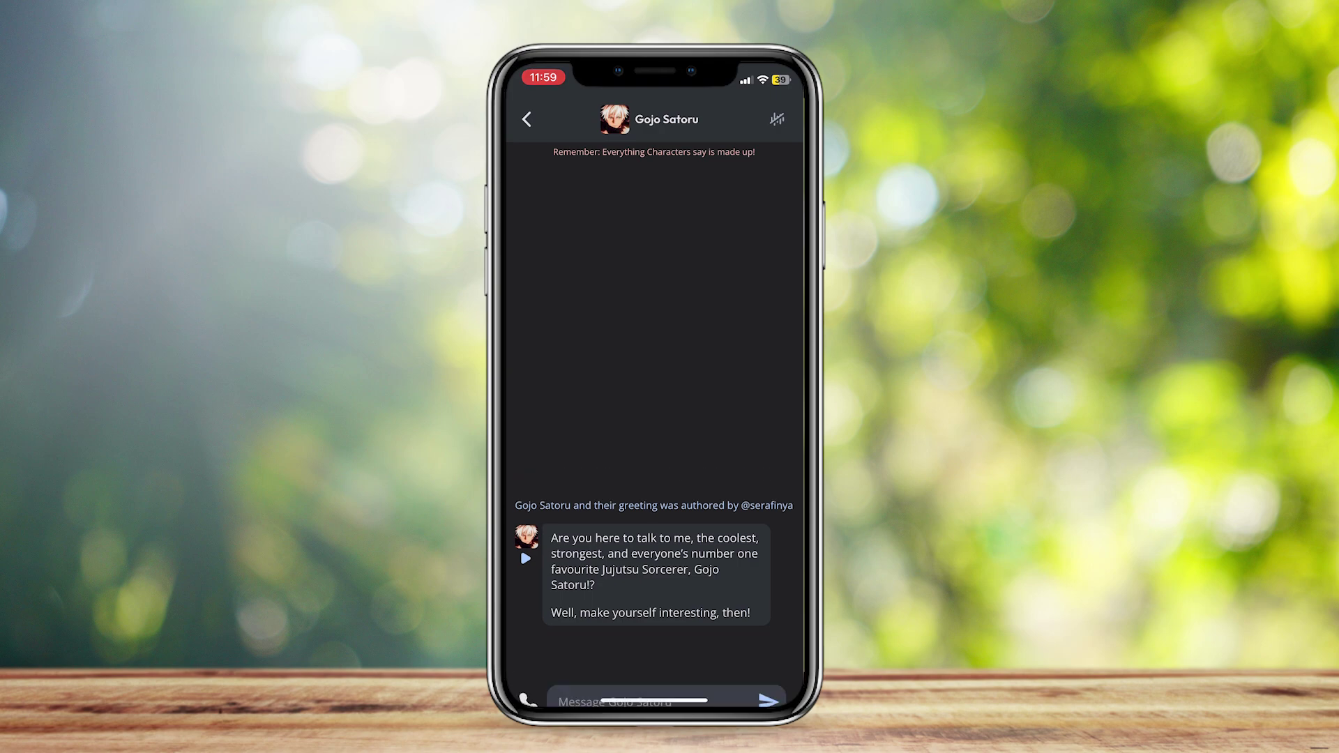
pyautogui.click(648, 119)
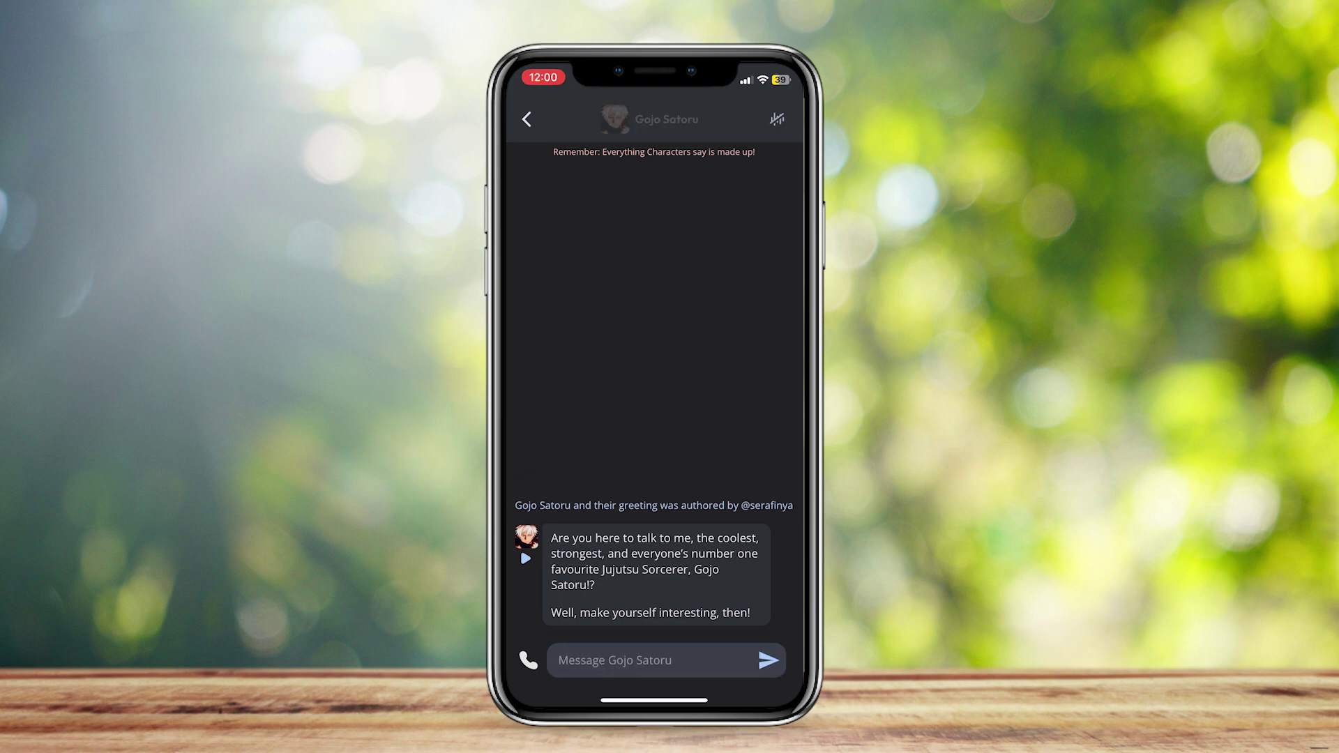
pyautogui.click(567, 533)
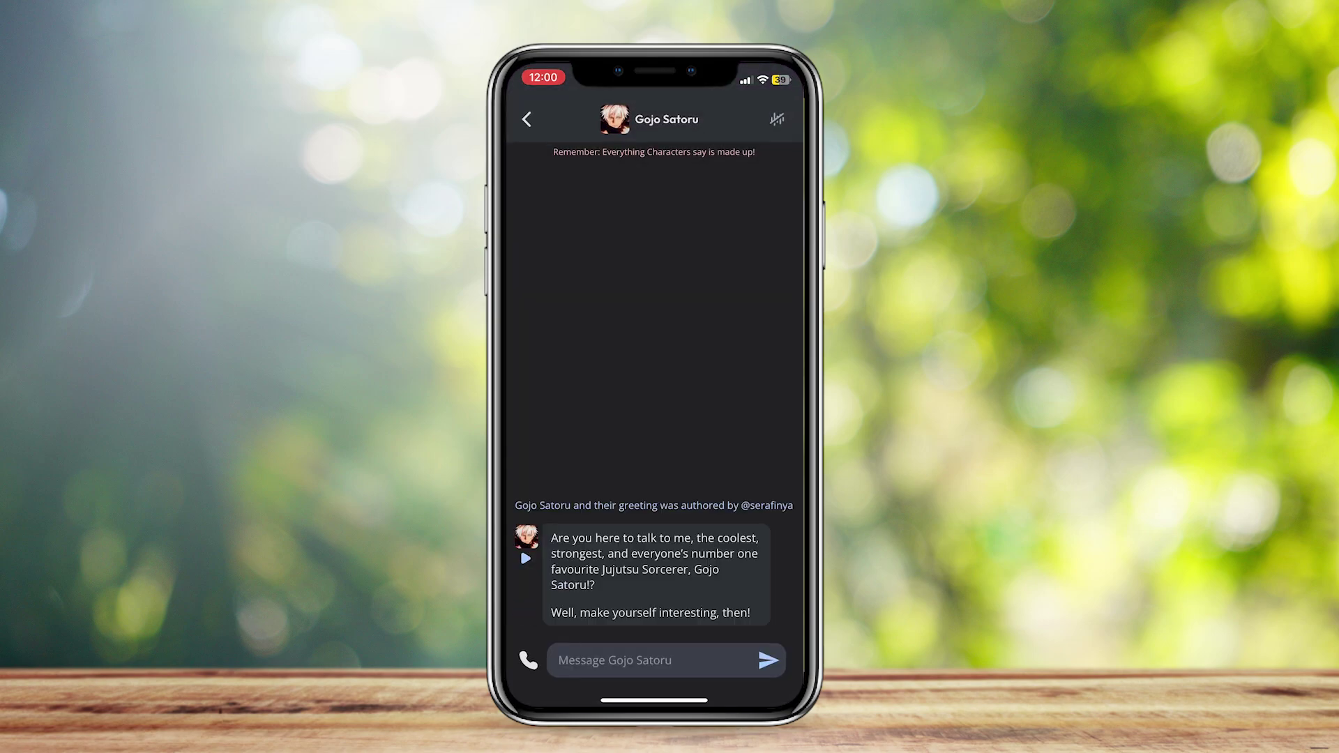
# - Refresh the new chat, then enter message-removal mode again from the options
pyautogui.click(649, 119)
pyautogui.click(567, 563)
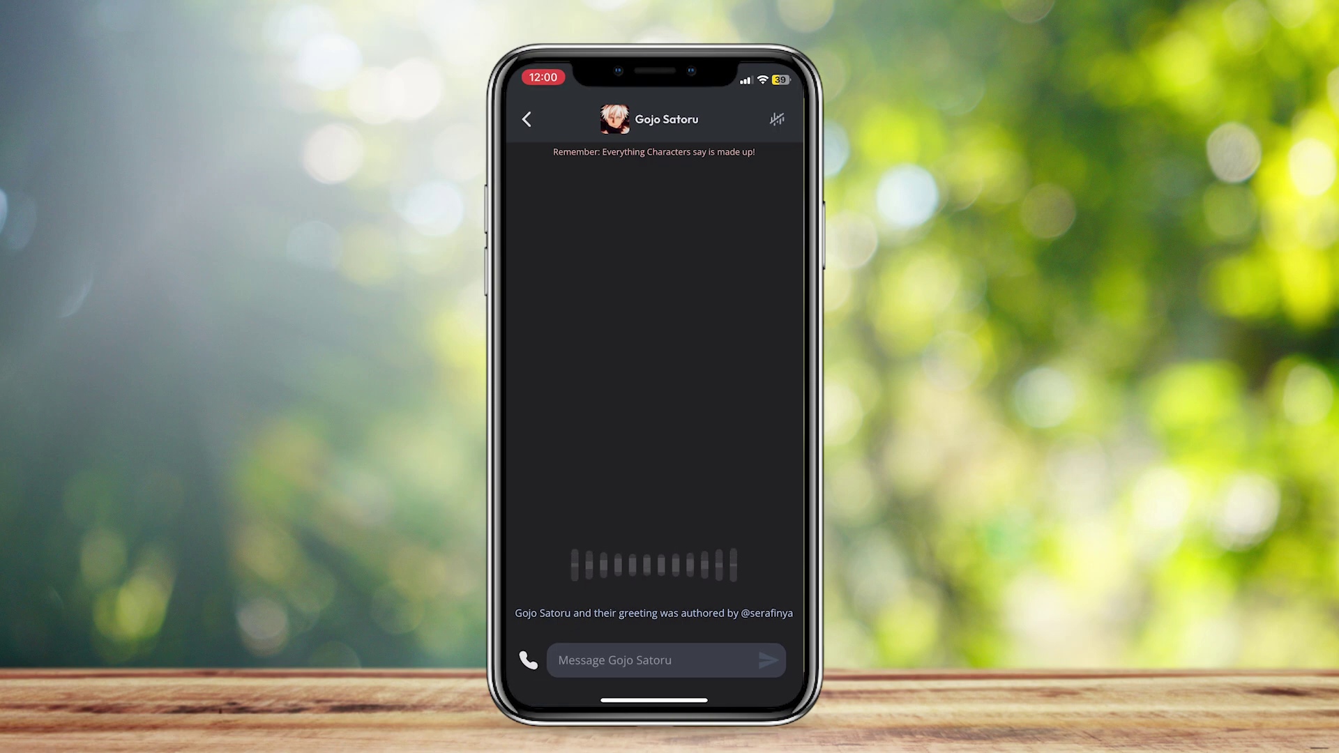
pyautogui.click(649, 119)
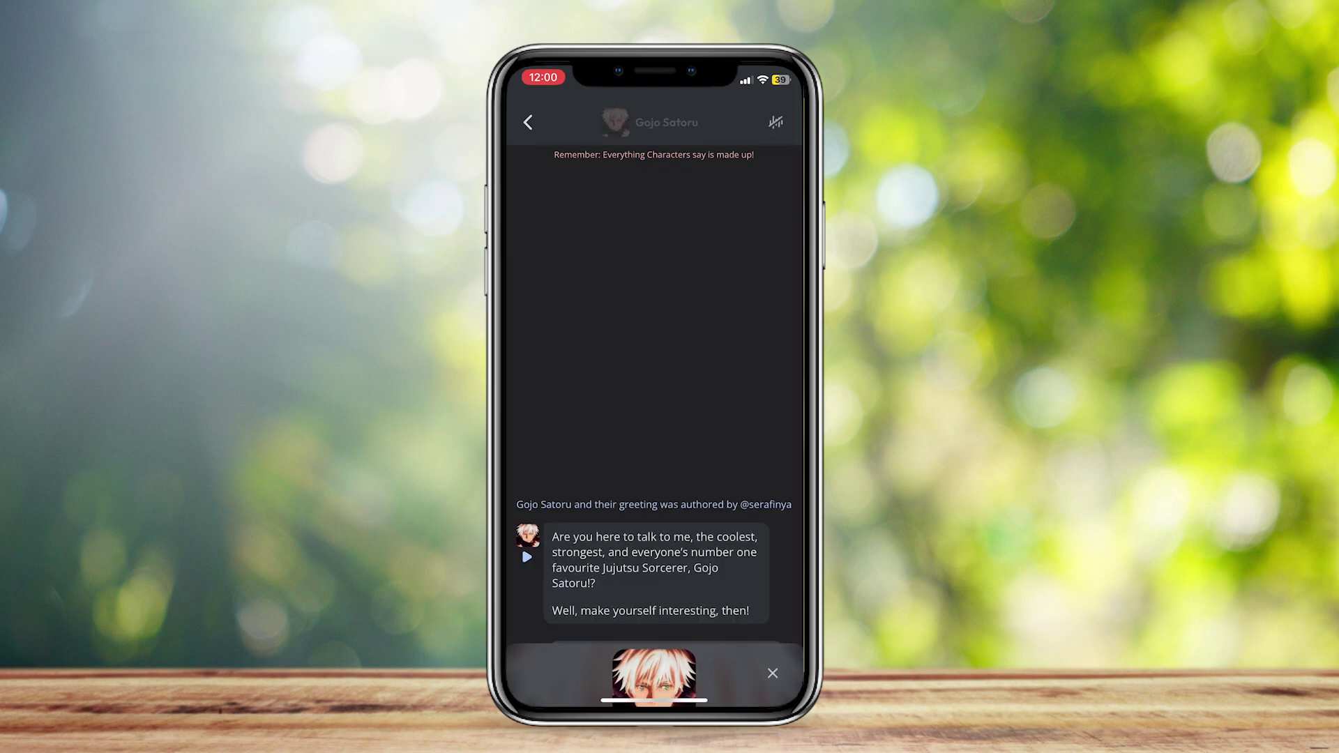
pyautogui.click(574, 659)
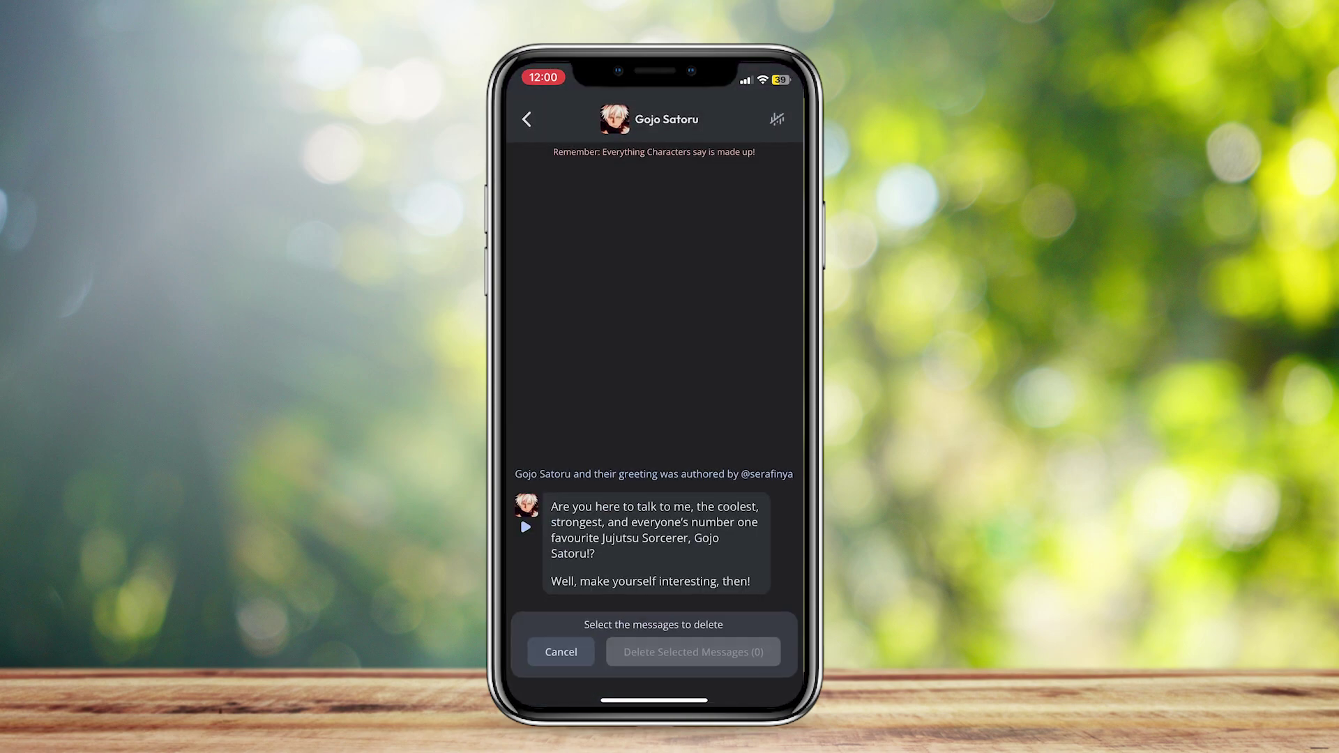